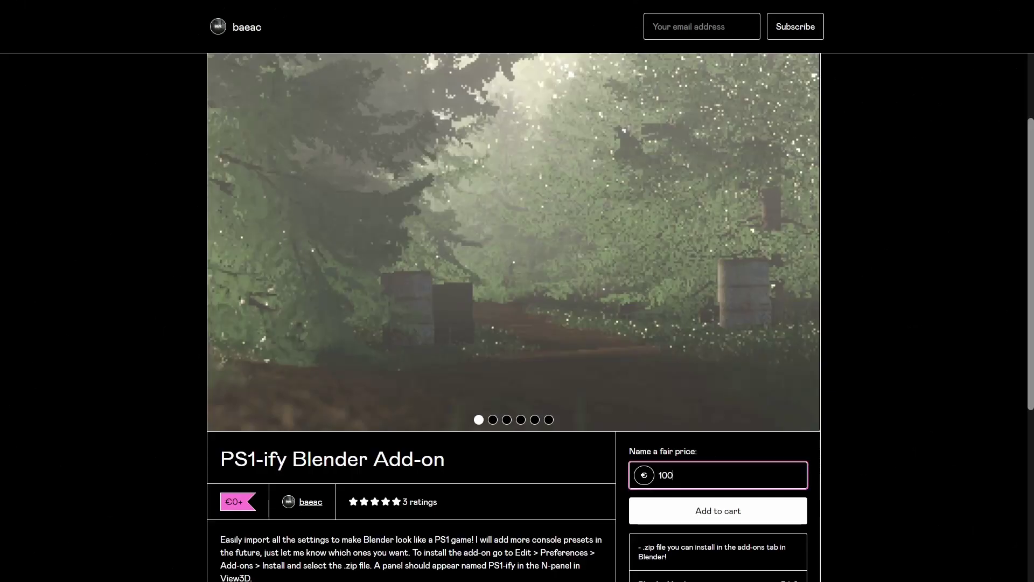
Step: Scroll the PS1-ify add-on's Gumroad page down to its description, details and ratings
scroll(699, 515, down, 5)
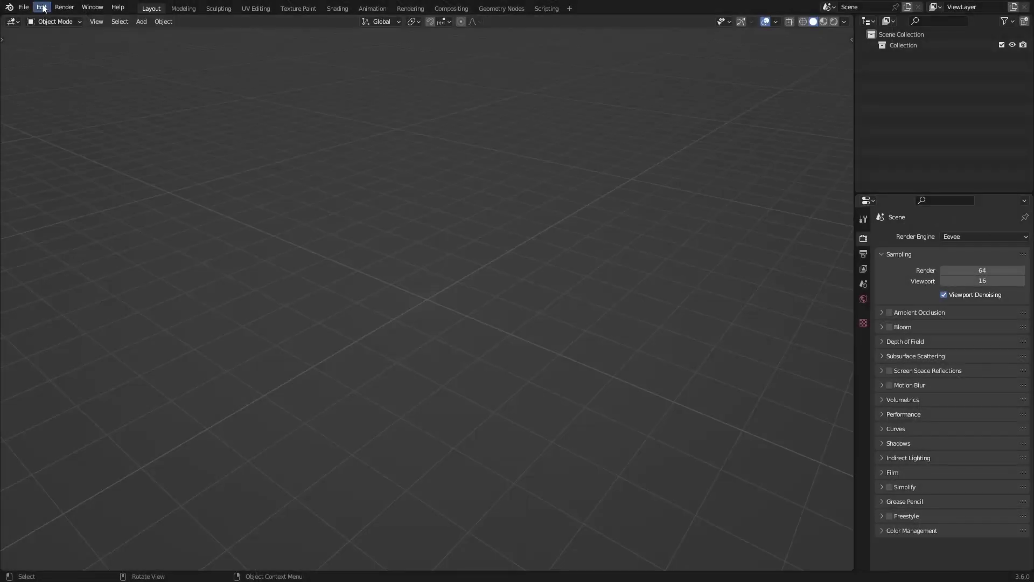
Step: Open Blender Preferences on the Add-ons list and scroll through the enabled official add-ons
click(42, 7)
click(63, 161)
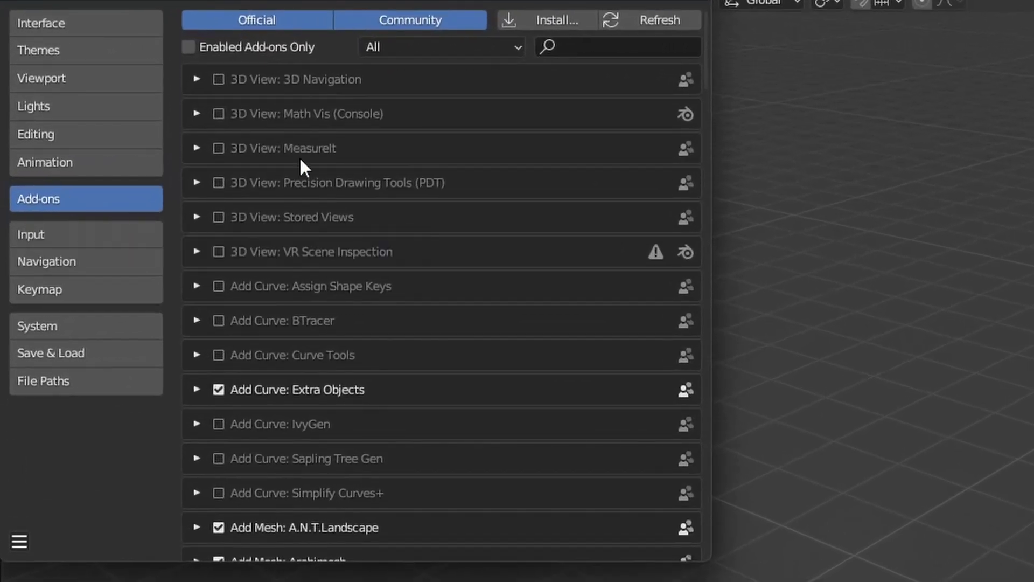
scroll(212, 123, down, 5)
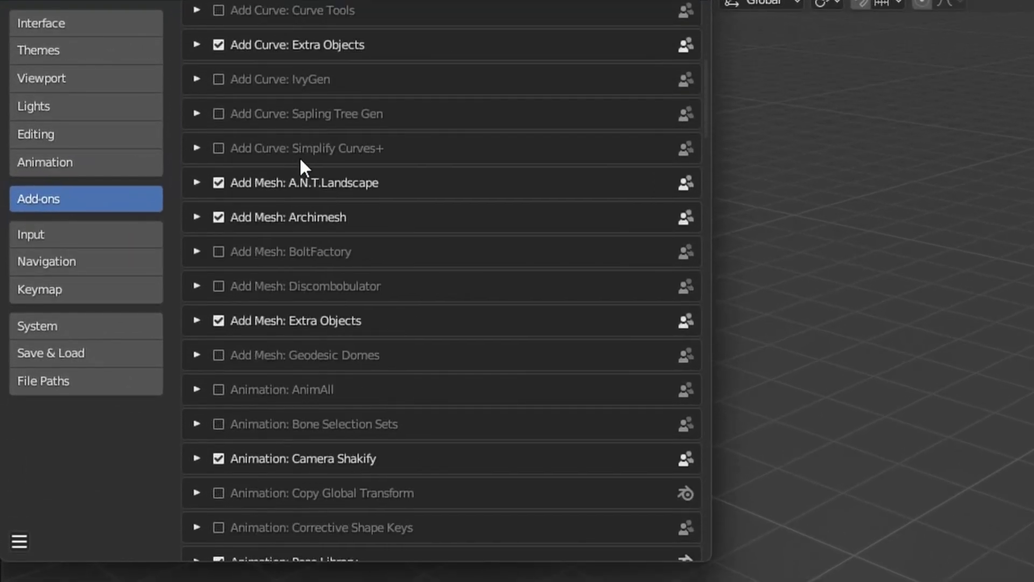
scroll(300, 160, down, 13)
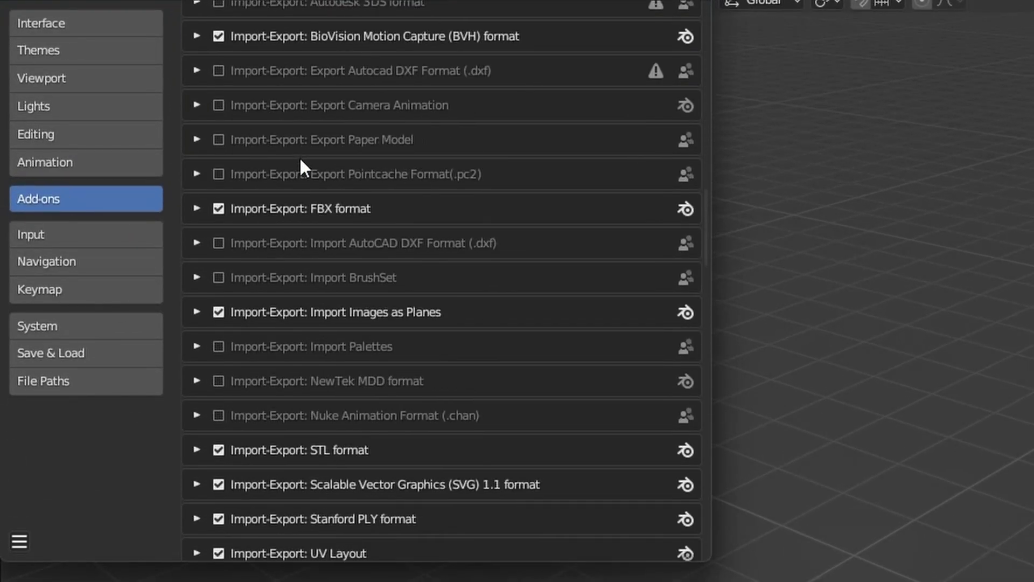
scroll(299, 157, down, 5)
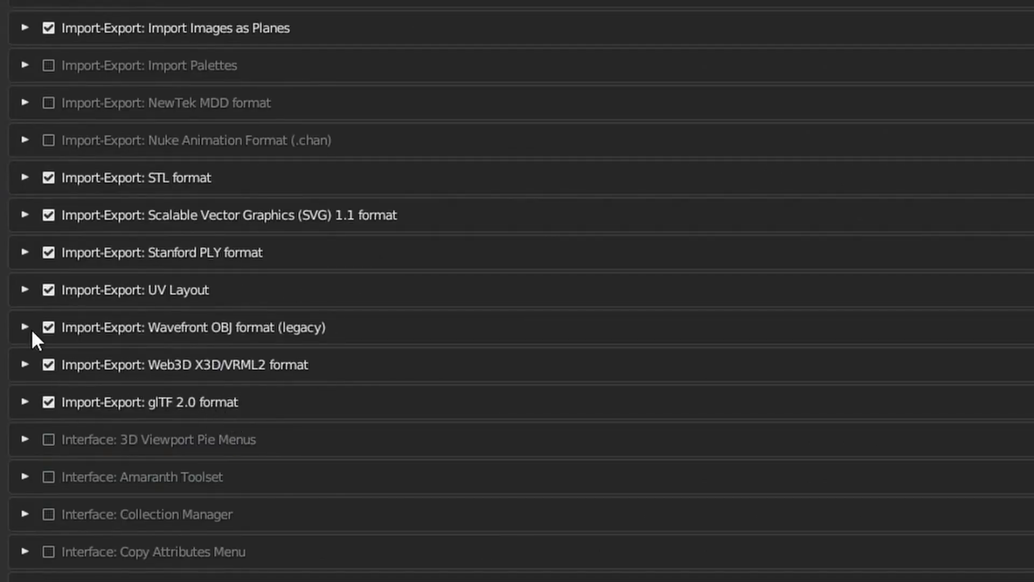
scroll(473, 507, up, 20)
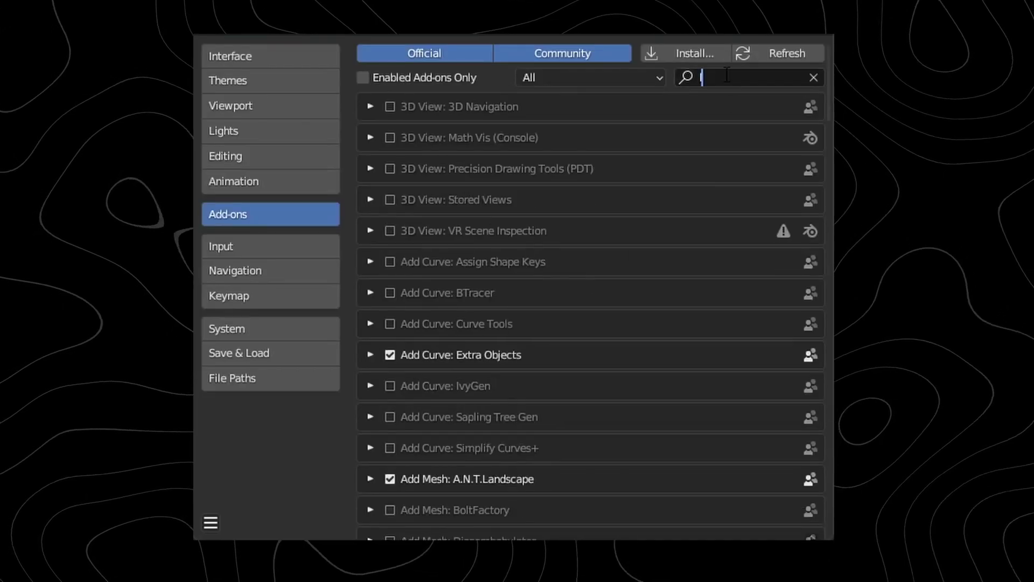
Step: Enter 'loopto' in the add-ons search field to filter the list
text(loopto)
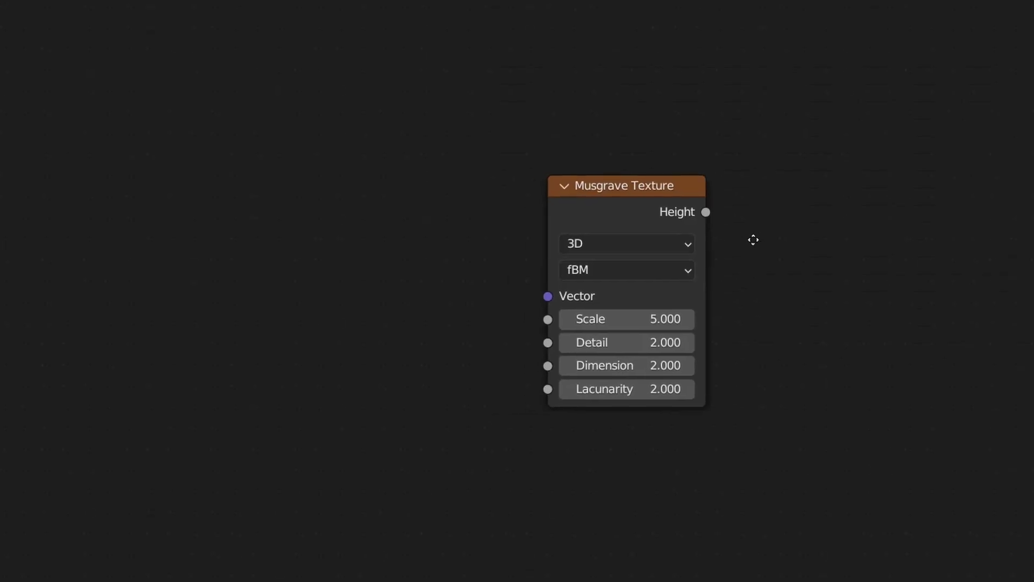
Step: Add Texture Coordinate and Mapping nodes to the Musgrave Texture node with Ctrl+T, then frame all nodes
click(645, 205)
key(ctrl+t)
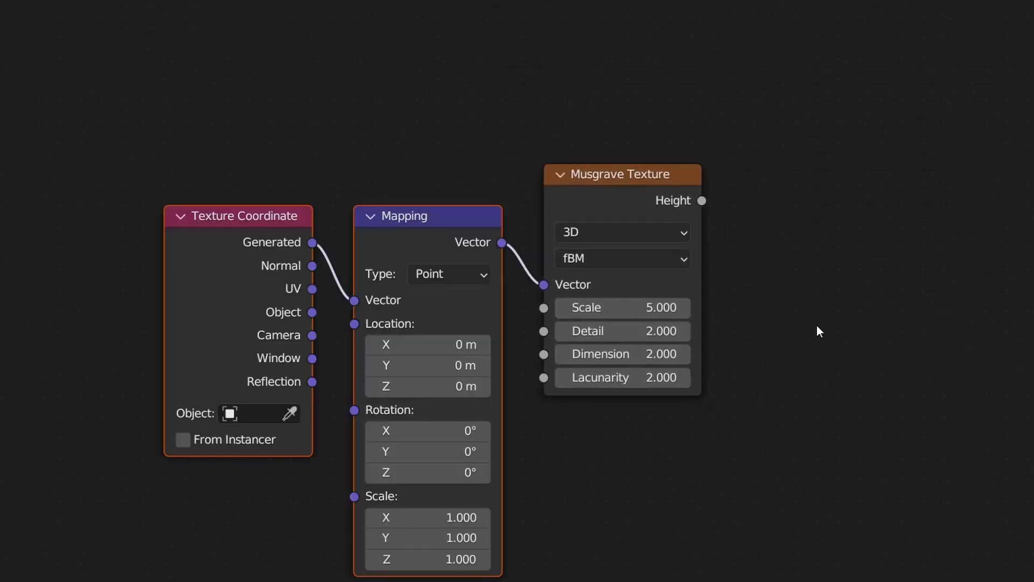
click(650, 190)
drag(650, 190, 649, 232)
key(Home)
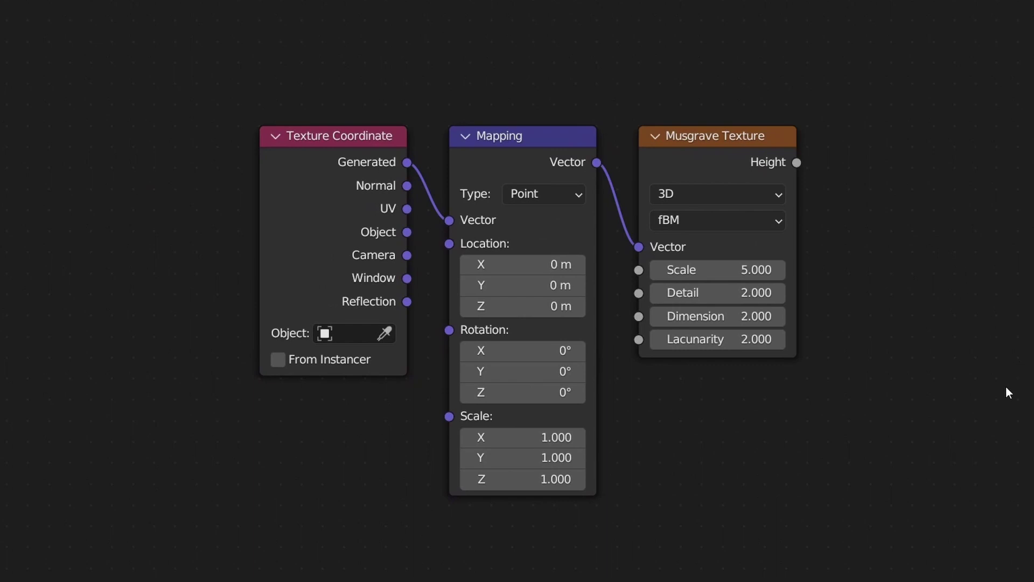
middle_drag(1006, 386, 1018, 376)
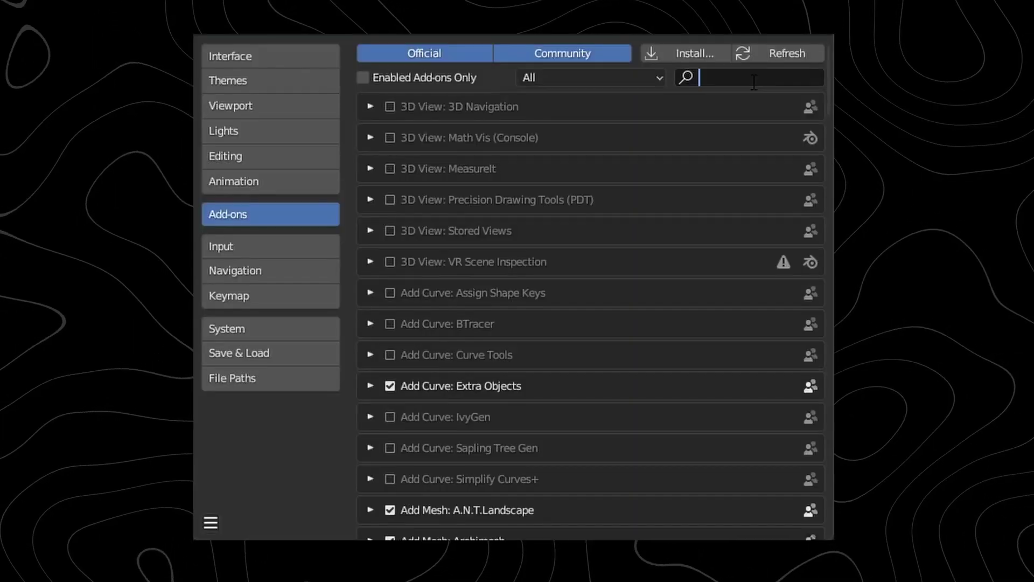
Step: Search 'a.n.t.' and keep A.N.T.Landscape ticked, then search 'image' for Import Images as Planes
click(755, 82)
text(a.n.t.)
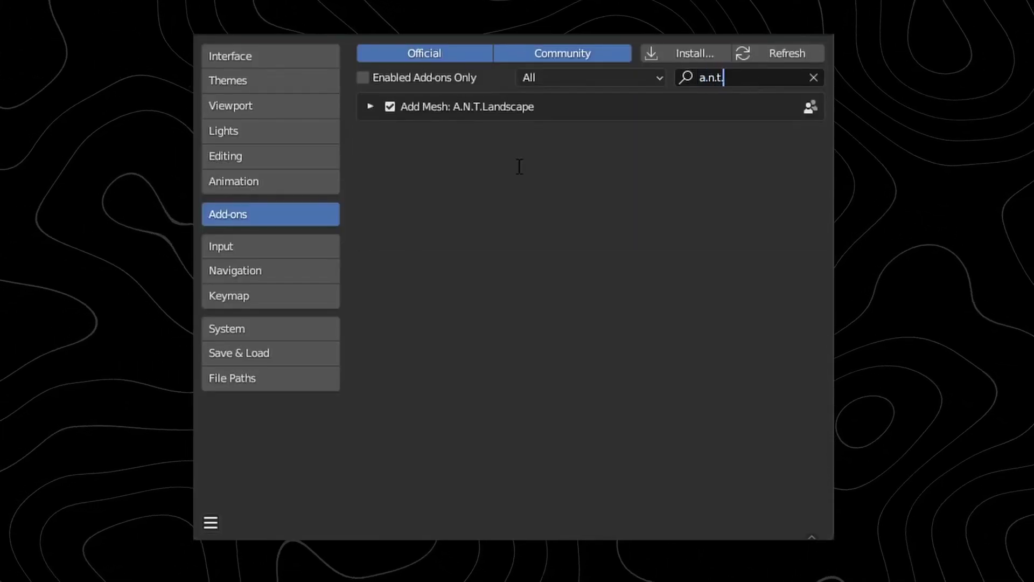
key(Return)
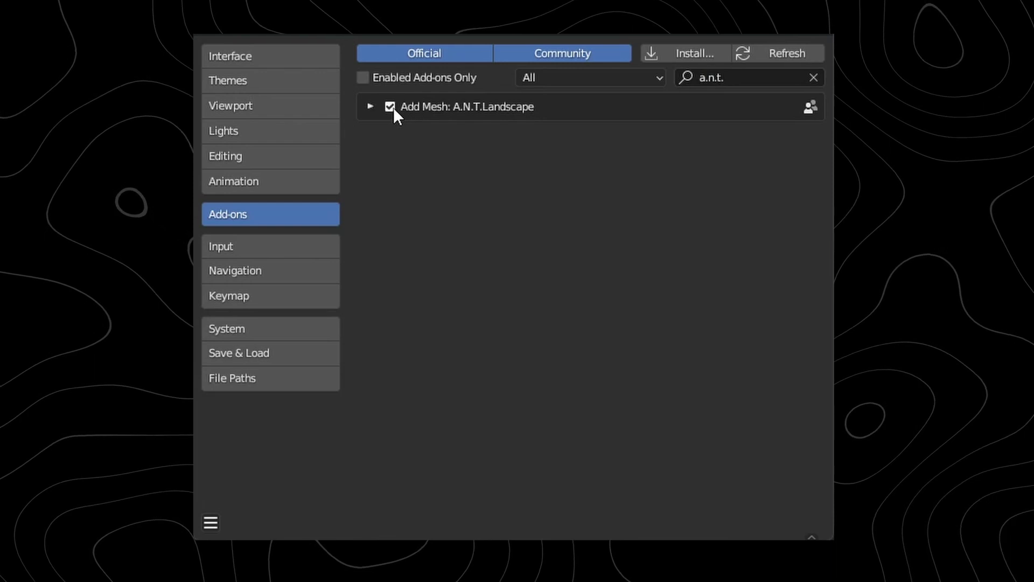
click(390, 107)
click(390, 107)
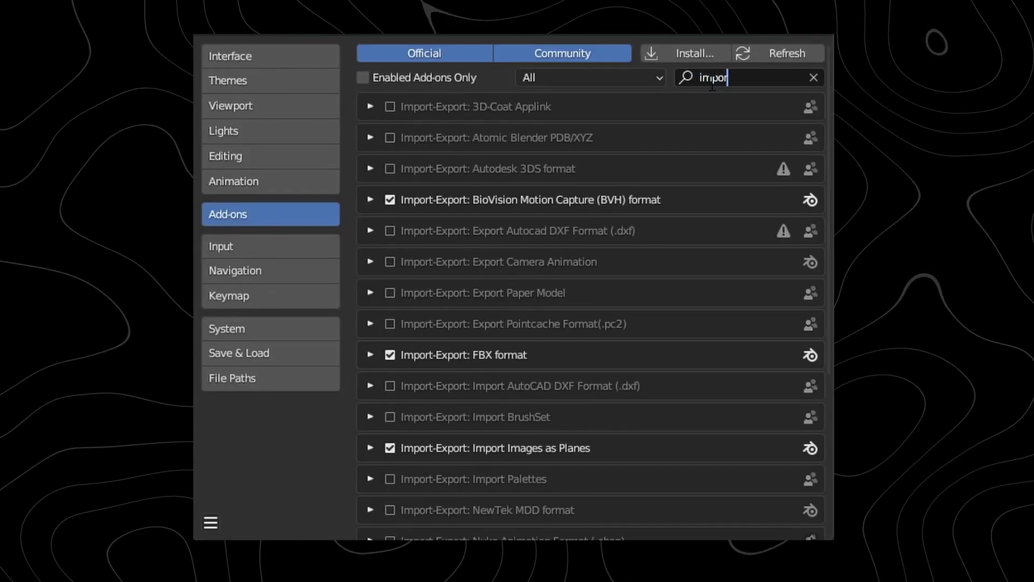
text(image)
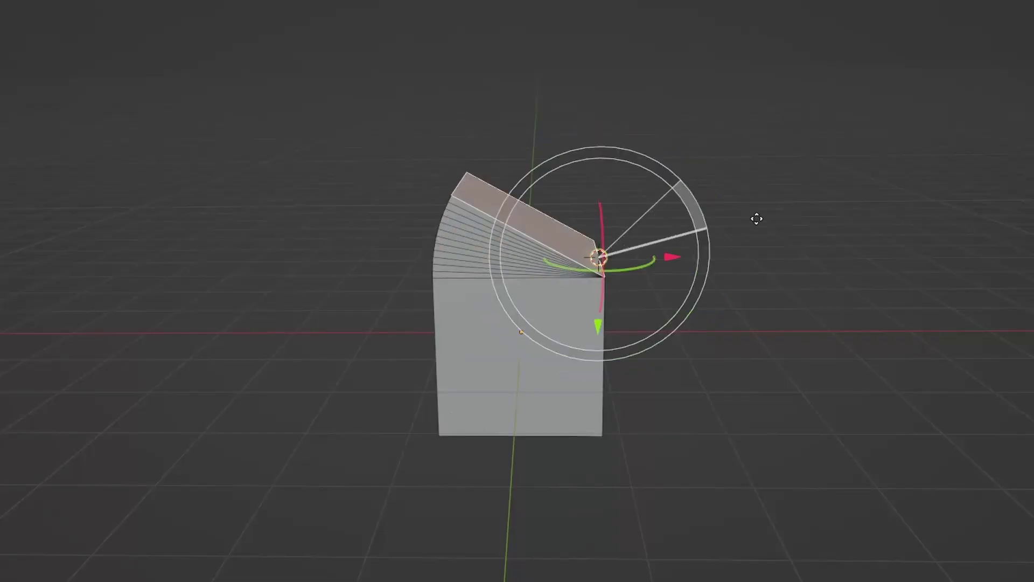
Step: In the operator panel, set the bevel to 10 segments and drag Shape down to about 0.065
click(73, 560)
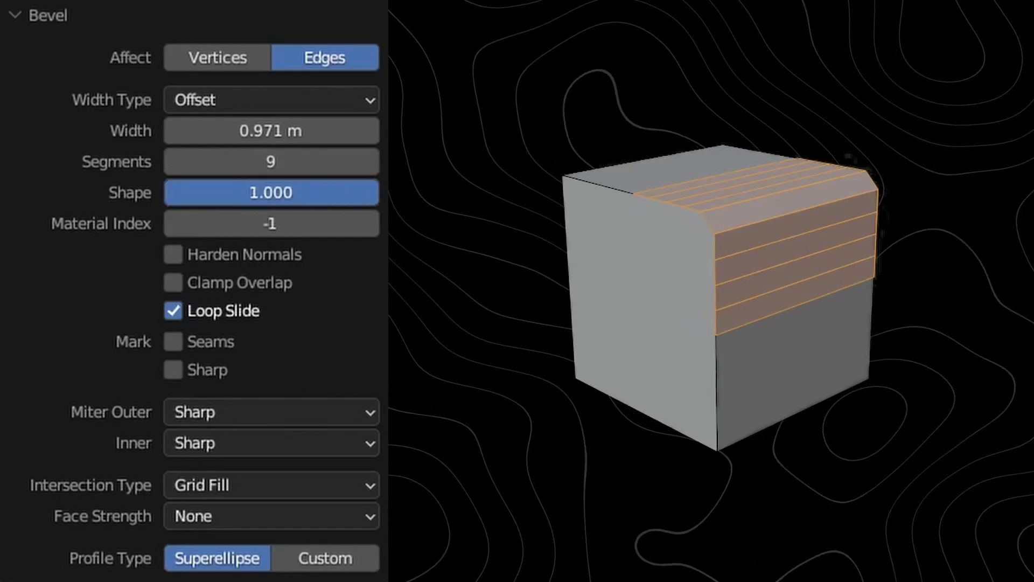
click(370, 162)
drag(377, 200, 215, 197)
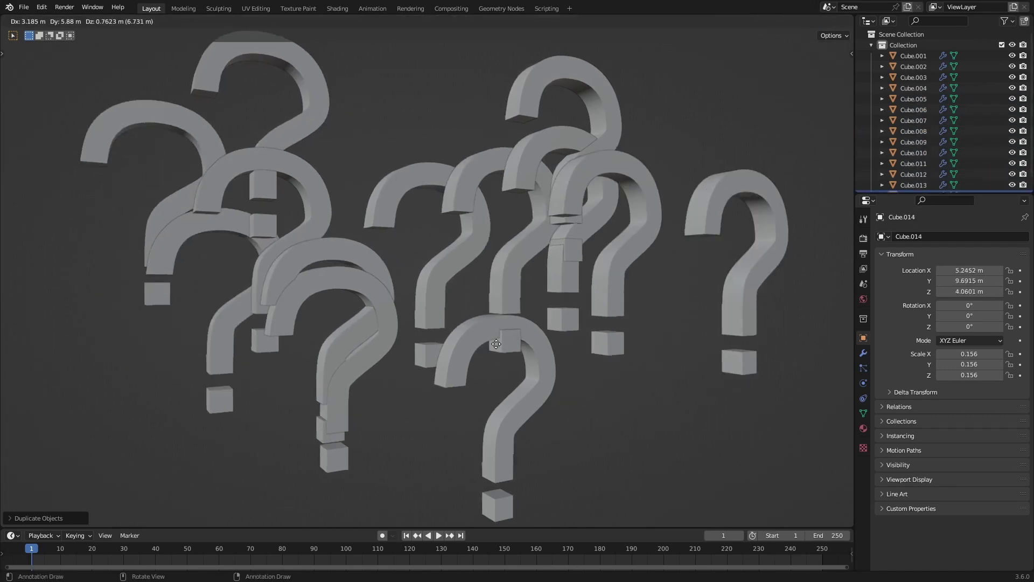
Step: Place the duplicated question mark further to the left
click(92, 466)
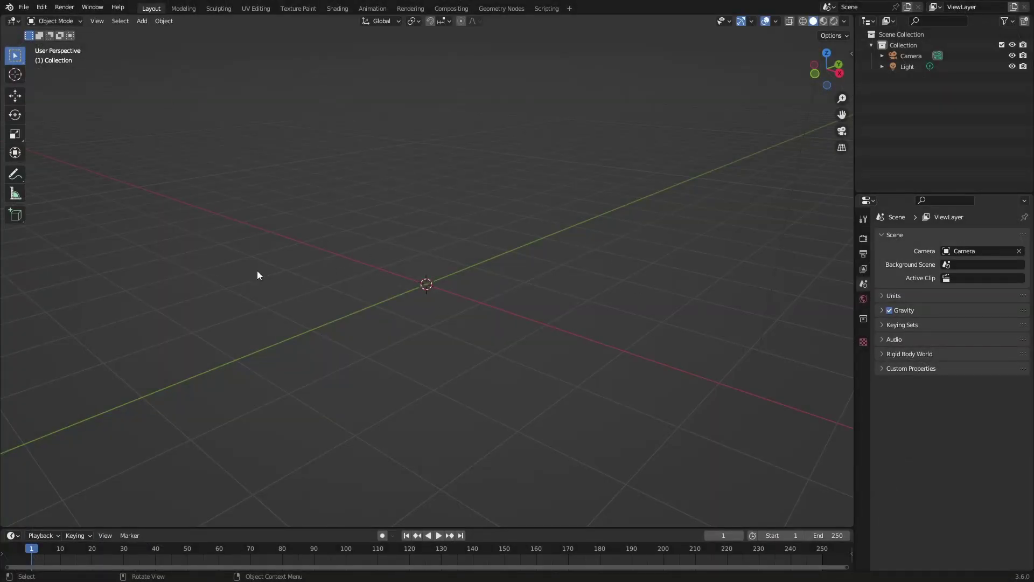
Step: Add a cube mesh to the scene via Shift+A
key(shift+a)
key(shift+a)
mouse_move(409, 297)
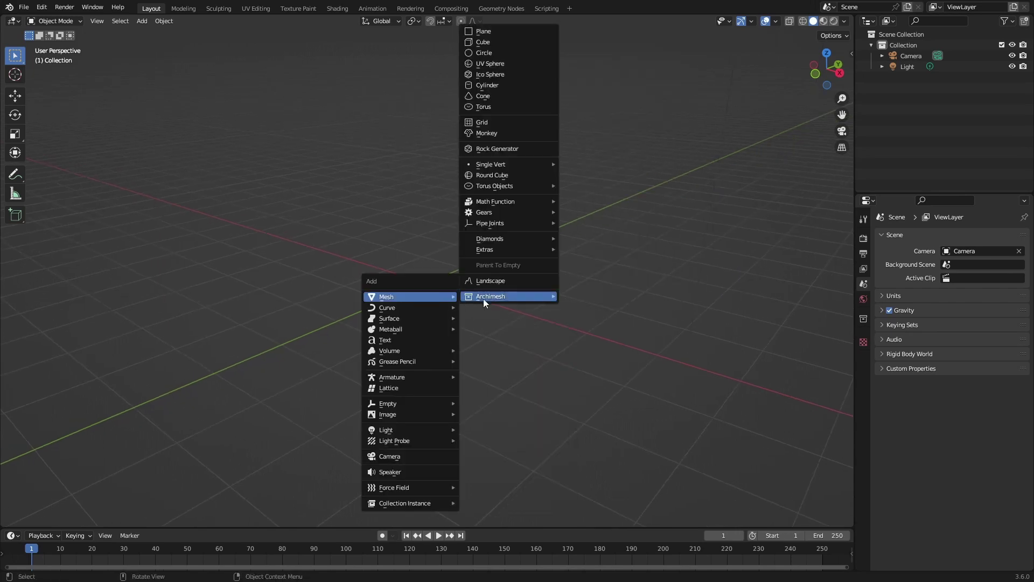
click(483, 43)
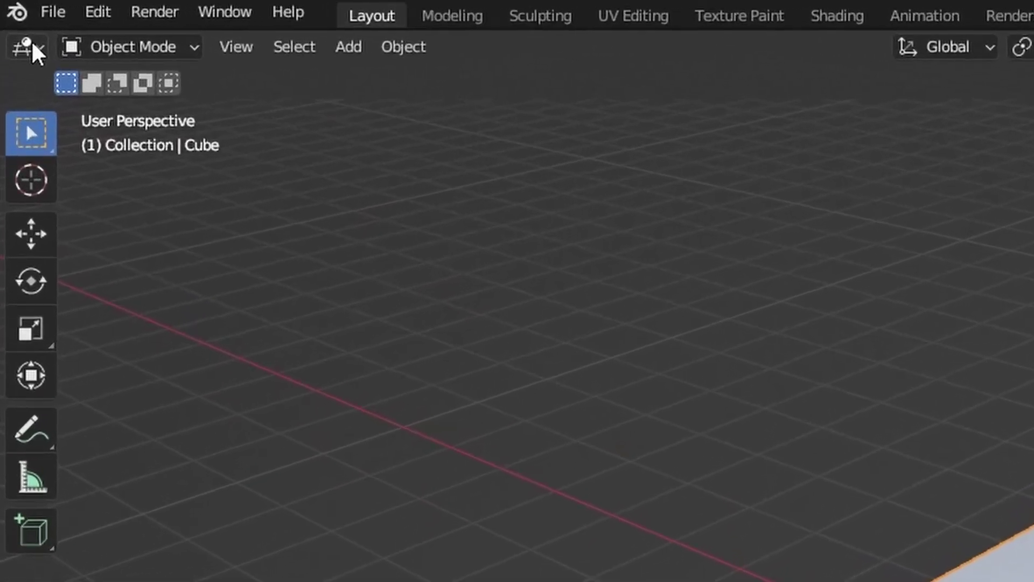
Step: Switch an area to the Properties editor, then bring up the outliner's Editor Type menu
click(28, 46)
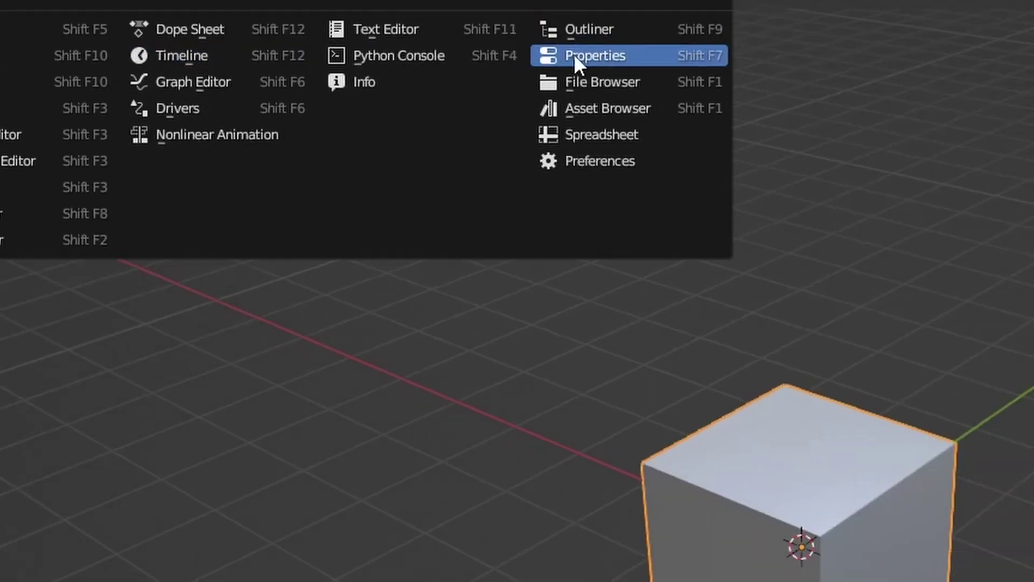
click(823, 156)
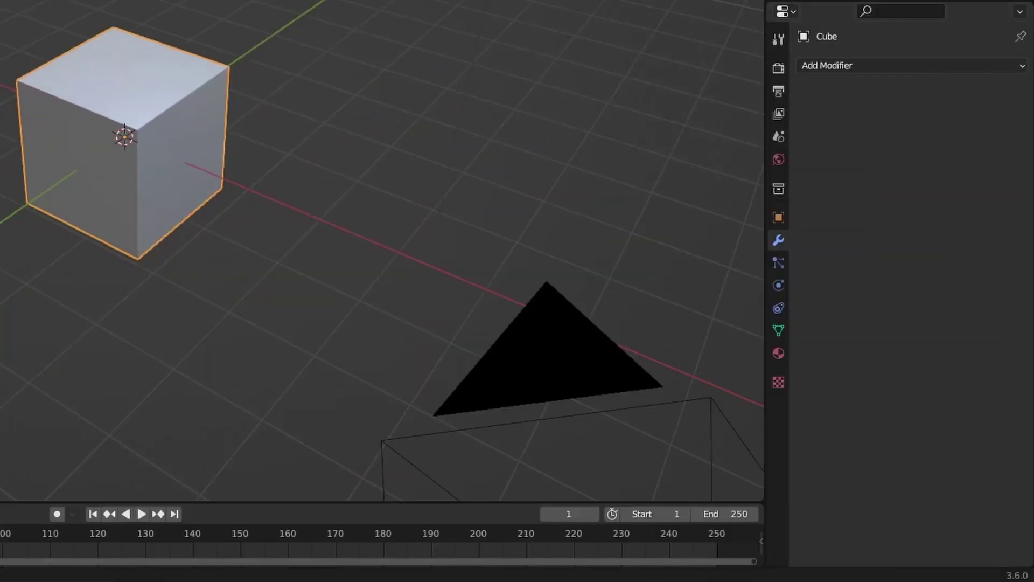
click(786, 64)
click(704, 41)
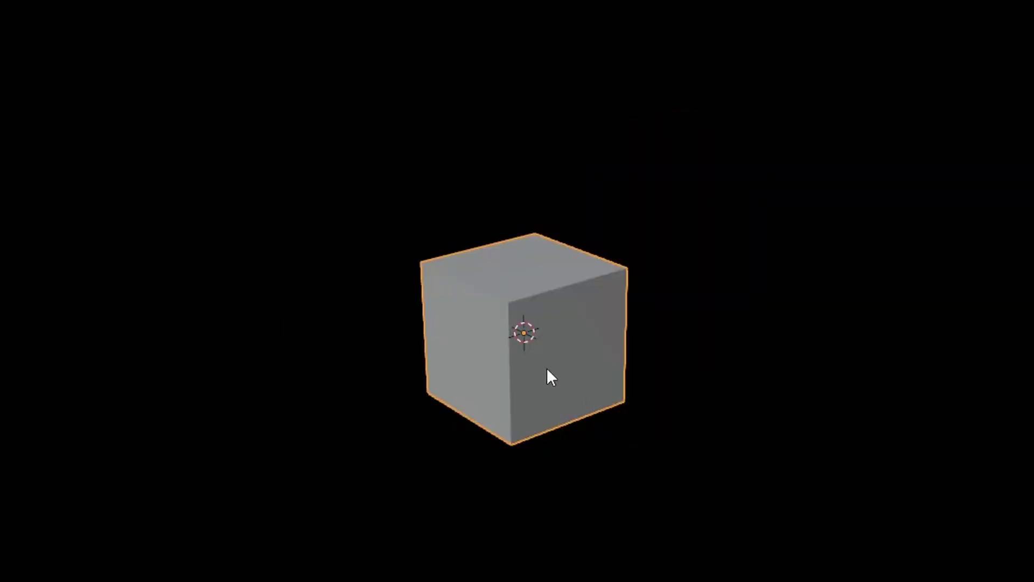
Step: Use Shift+S Cursor to Selected, then Selection to Cursor (Keep Offset) on the cube
key(shift+s)
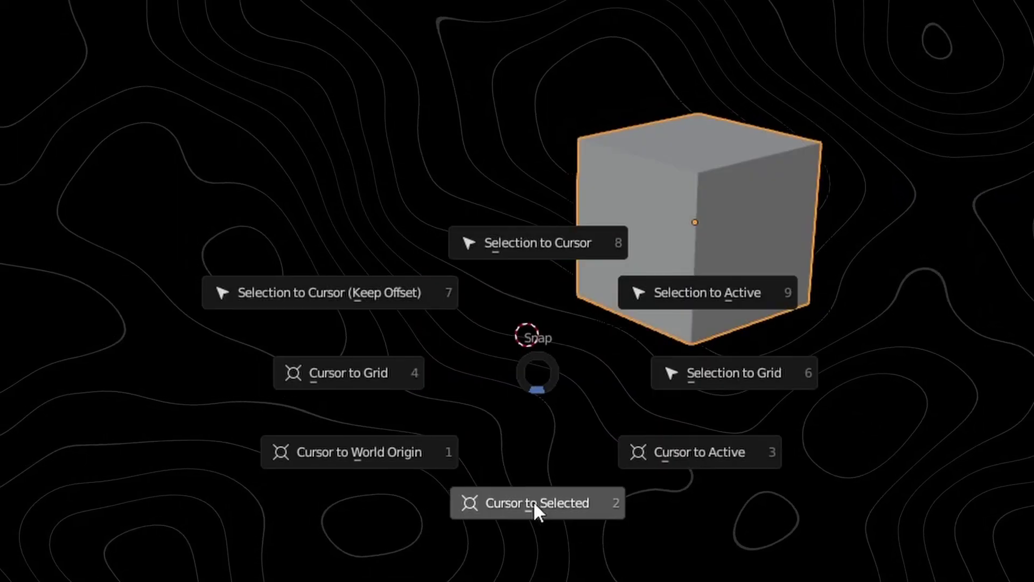
click(533, 503)
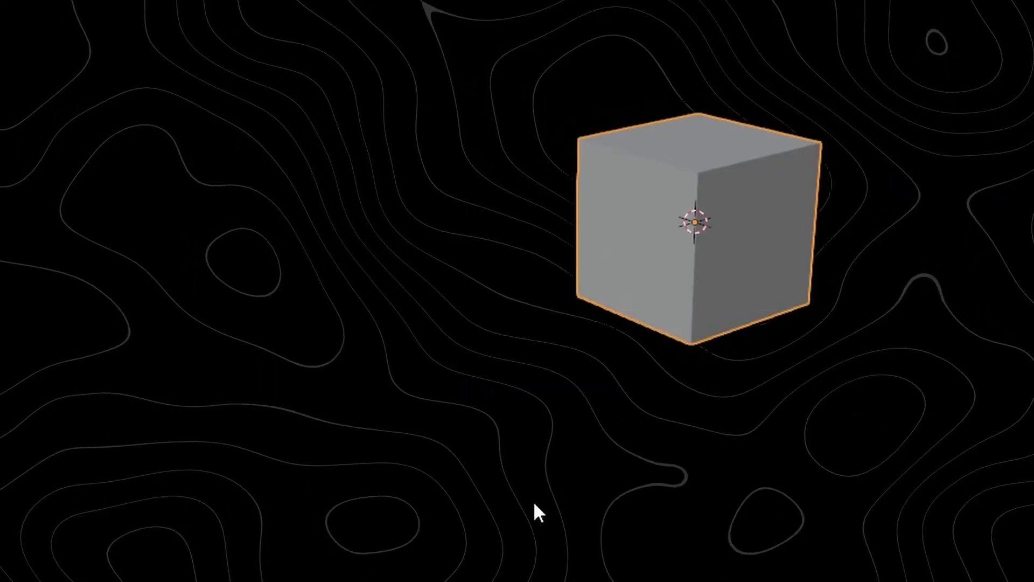
key(shift+s)
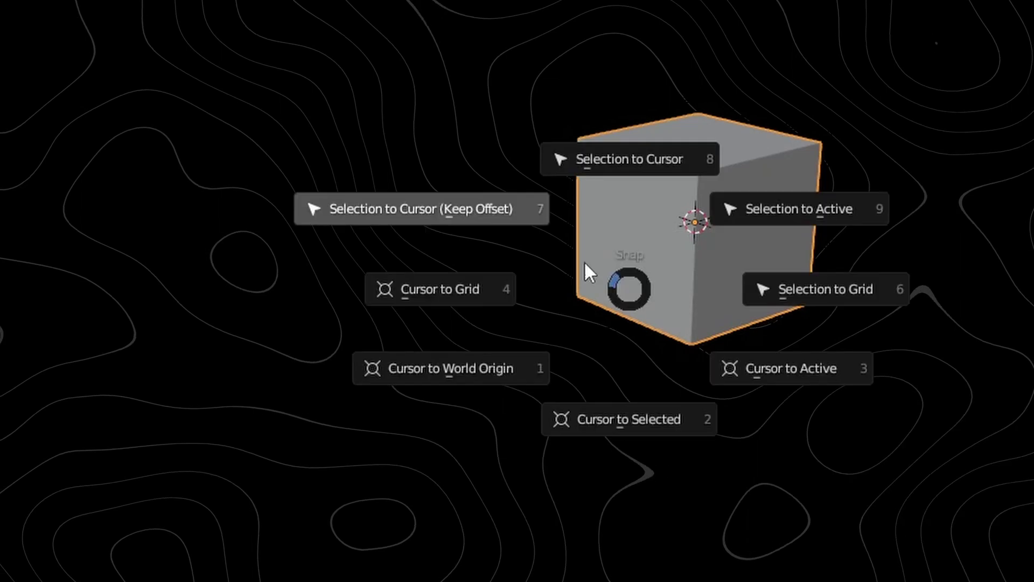
click(431, 210)
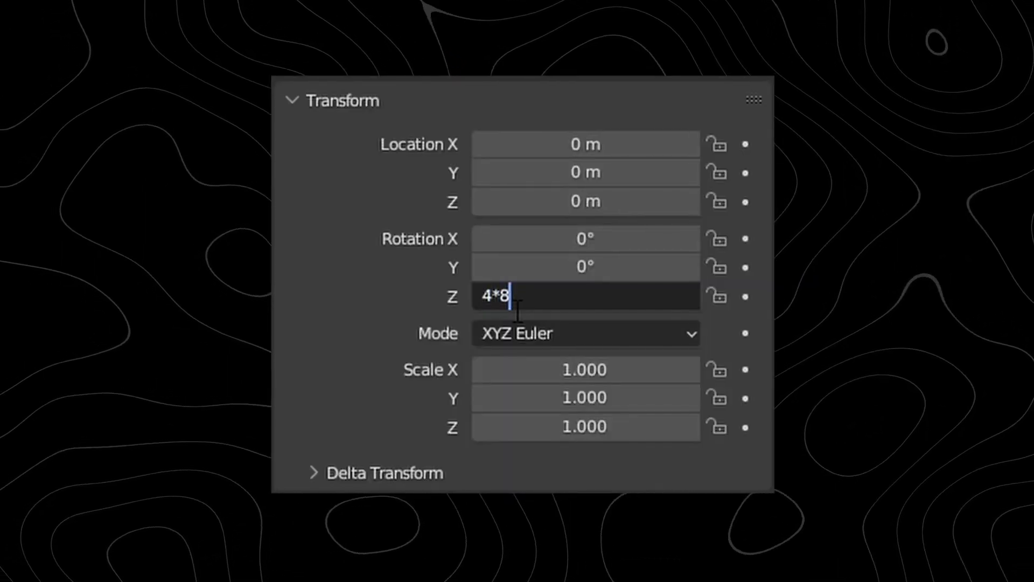
Step: Confirm 4*8 (32°) as Rotation Z and enter pi as Rotation X
key(Return)
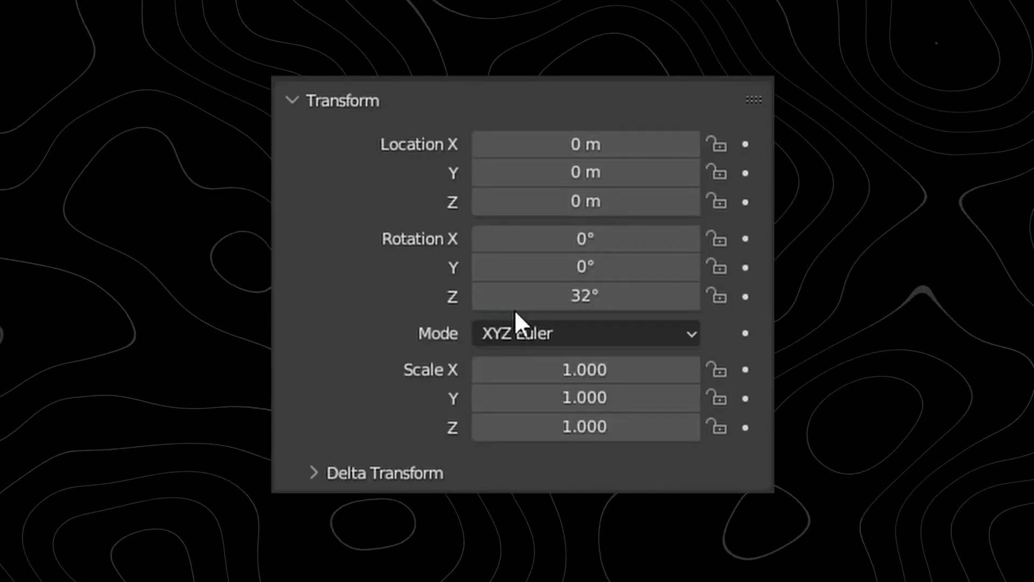
click(545, 302)
click(591, 240)
text(pi)
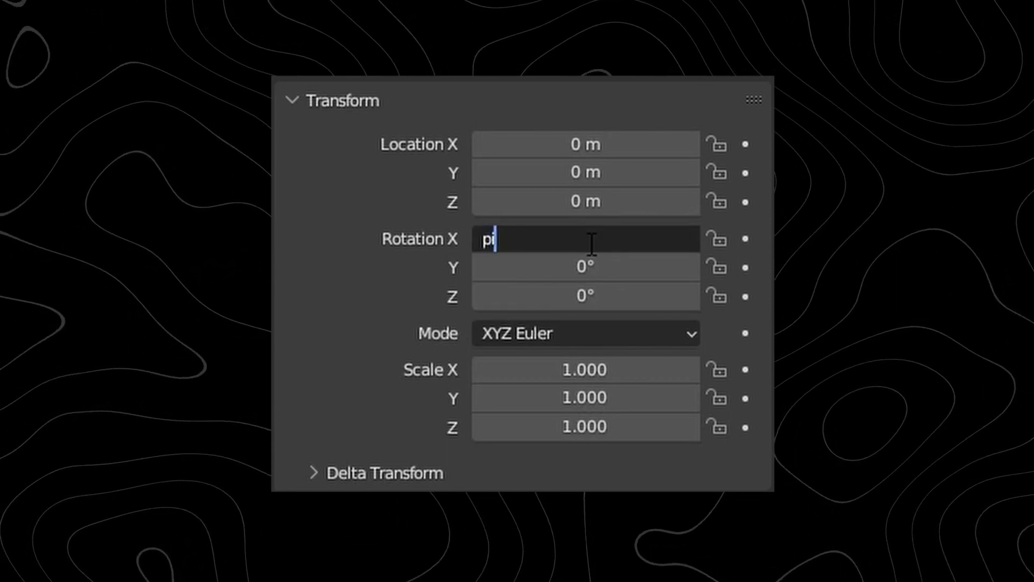
key(Return)
Step: Undo, then type the driver expression #frame/10 into Rotation Z
key(ctrl+z)
click(571, 295)
text(#)
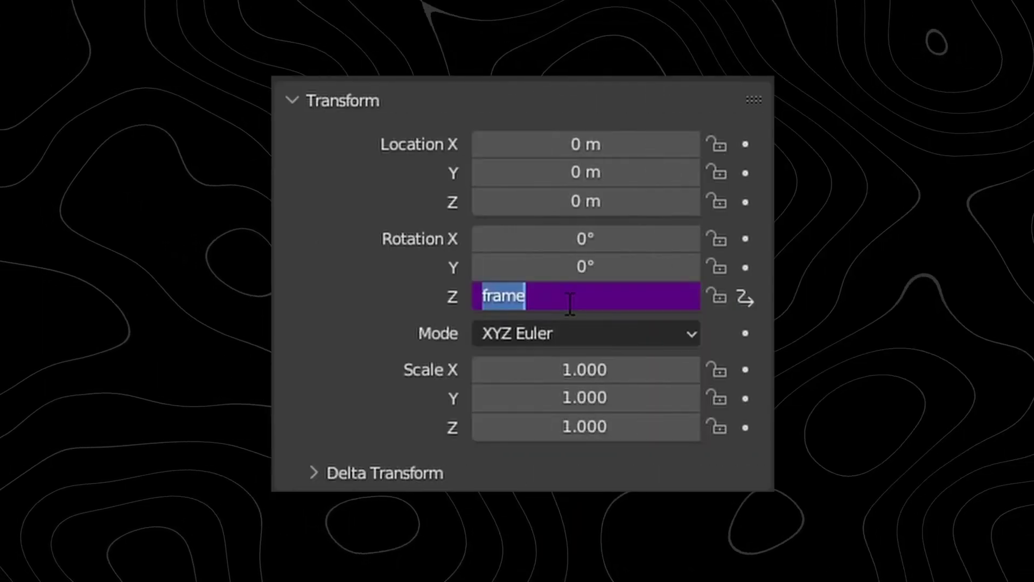
text(/10)
key(Return)
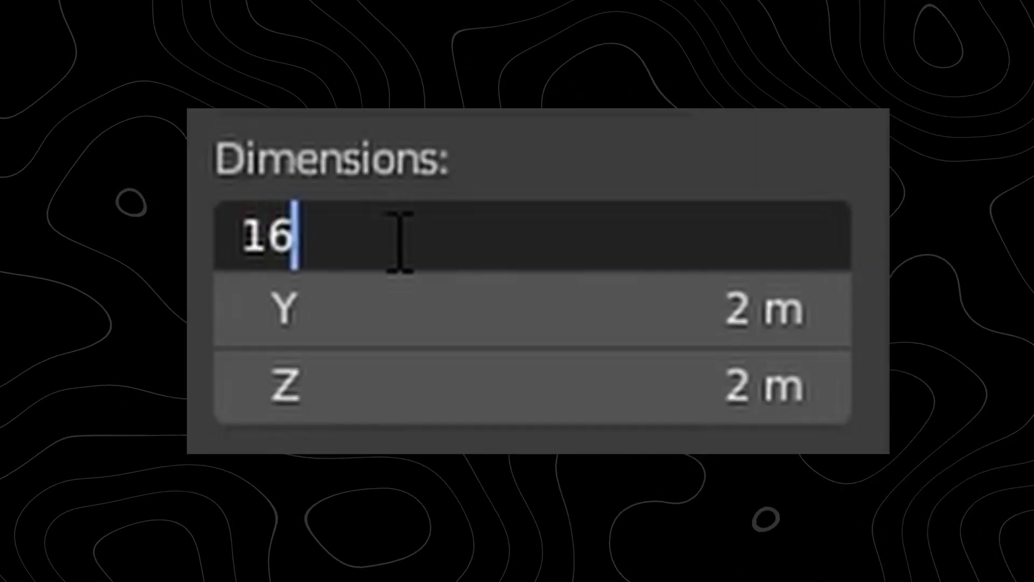
Step: Enter 16 inch as the object's X dimension, which Blender stores as 0.406 m
text(inch)
key(Return)
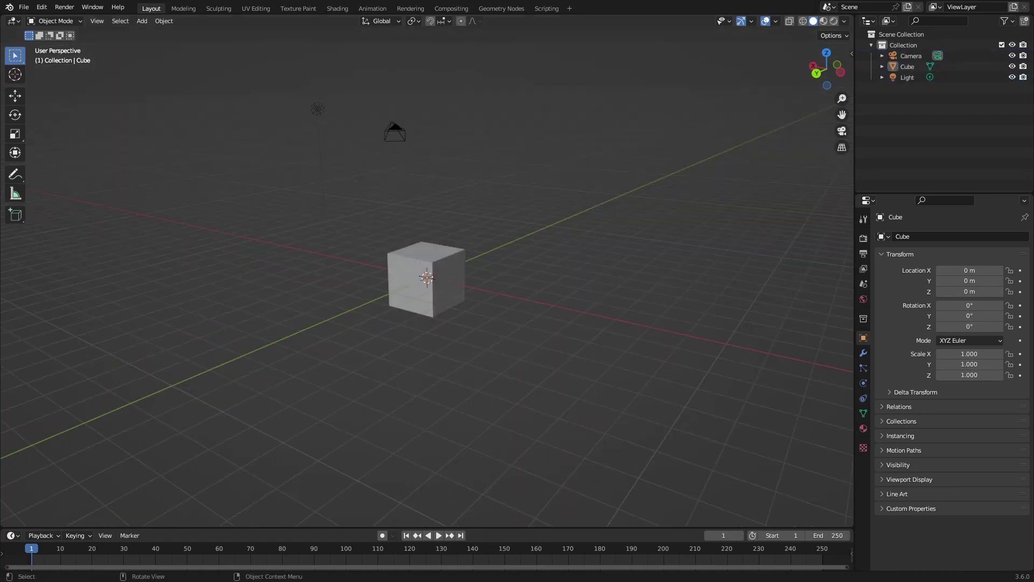
Step: Quit the current Blender session via File > Quit and pan the Apple node tree into view
click(22, 7)
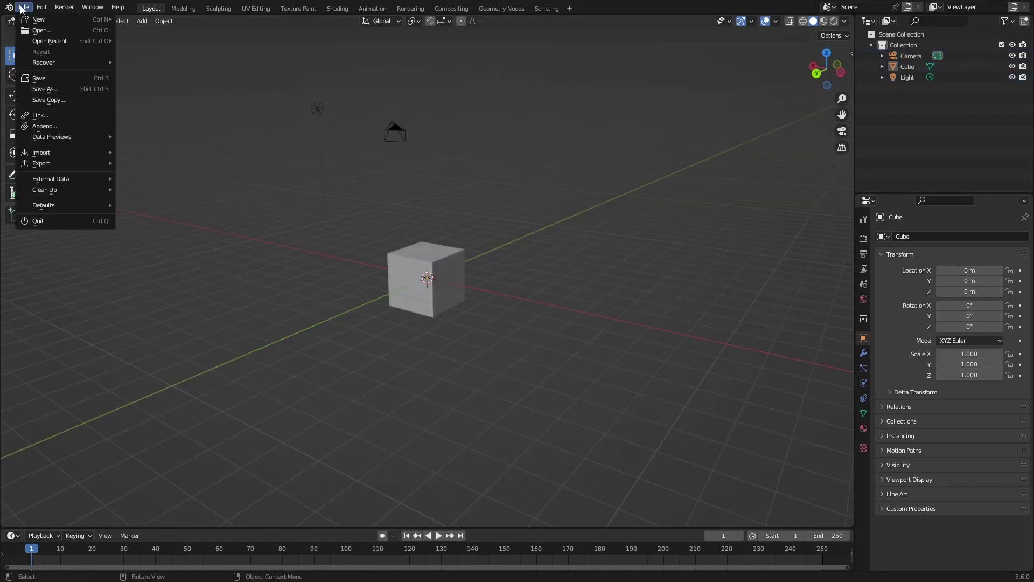
click(52, 226)
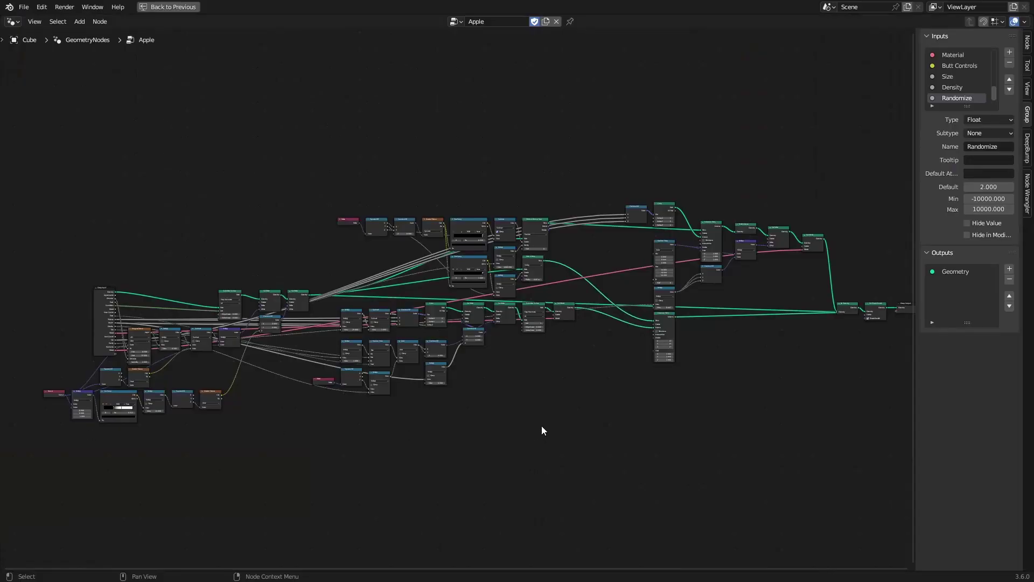
middle_drag(543, 429, 666, 369)
scroll(250, 347, up, 8)
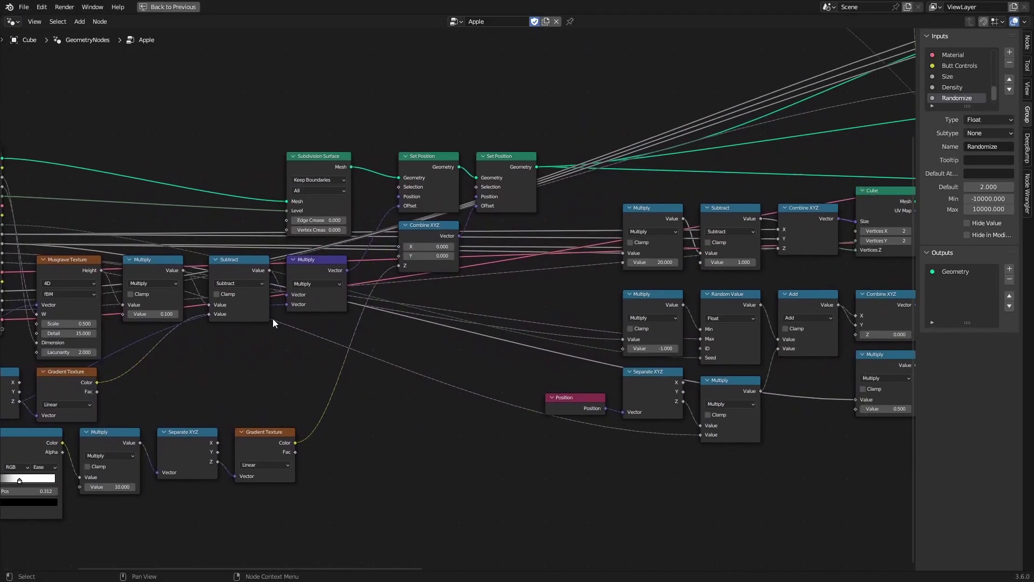
middle_drag(273, 322, 253, 325)
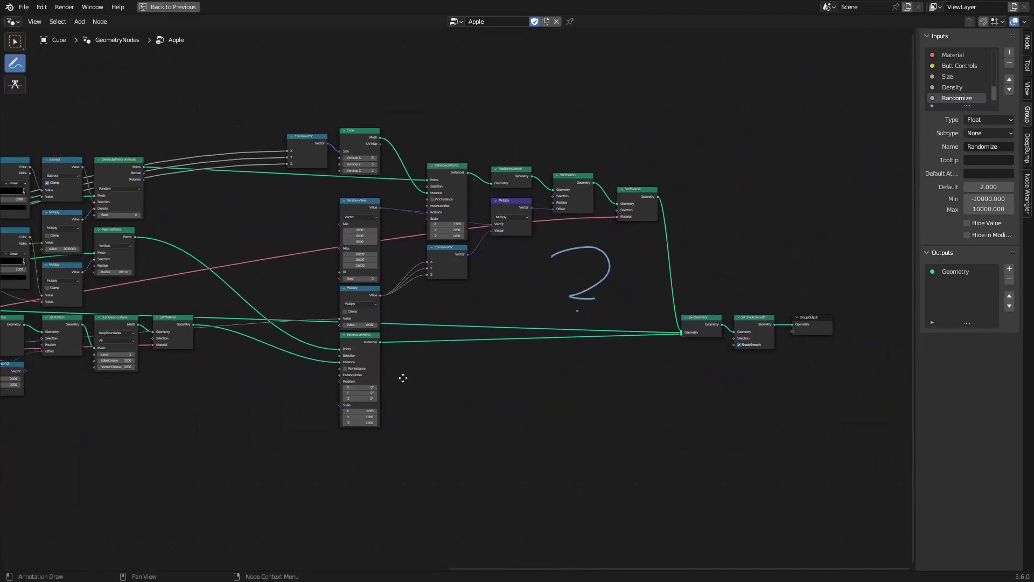
Step: Draw two blue annotation strokes above and beside the Apple geometry nodes
mouse_move(181, 191)
middle_down()
mouse_move(486, 234)
mouse_move(504, 326)
middle_up()
drag(411, 155, 500, 139)
scroll(452, 235, down, 2)
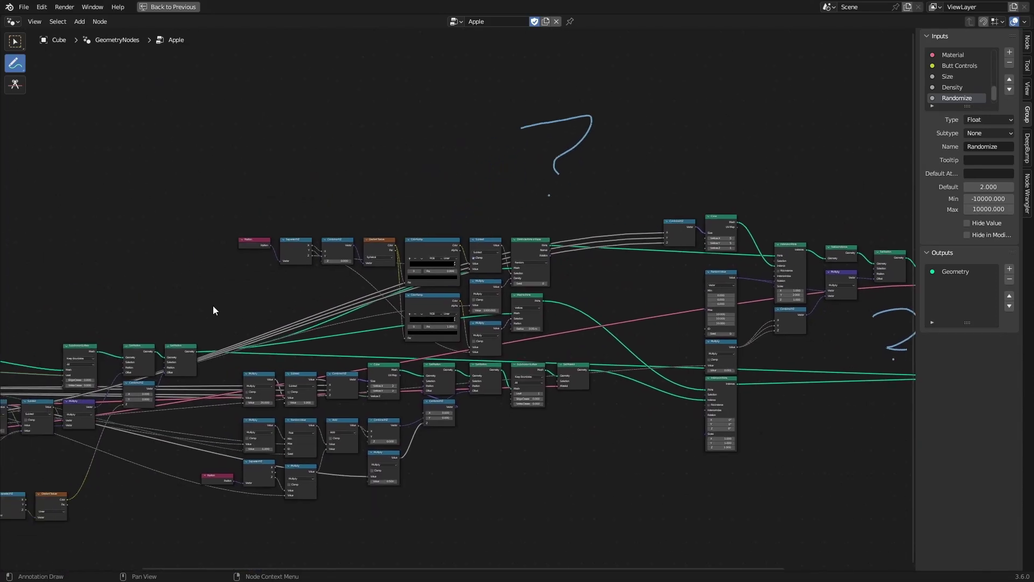
middle_drag(211, 341, 323, 274)
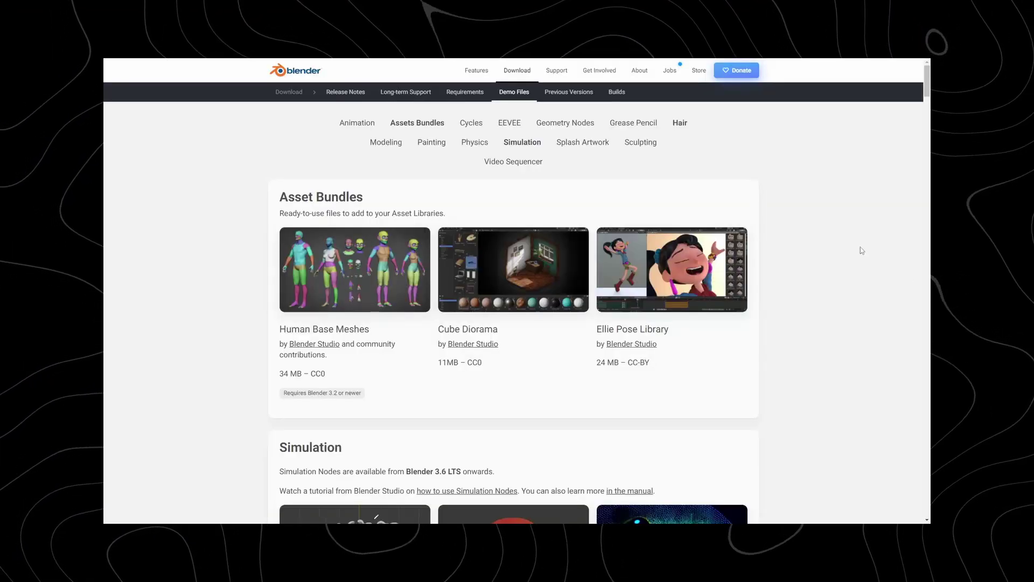
Step: Scroll the Demo Files page past the Grease Pencil demos down to Blender Splash Artwork
scroll(863, 245, down, 8)
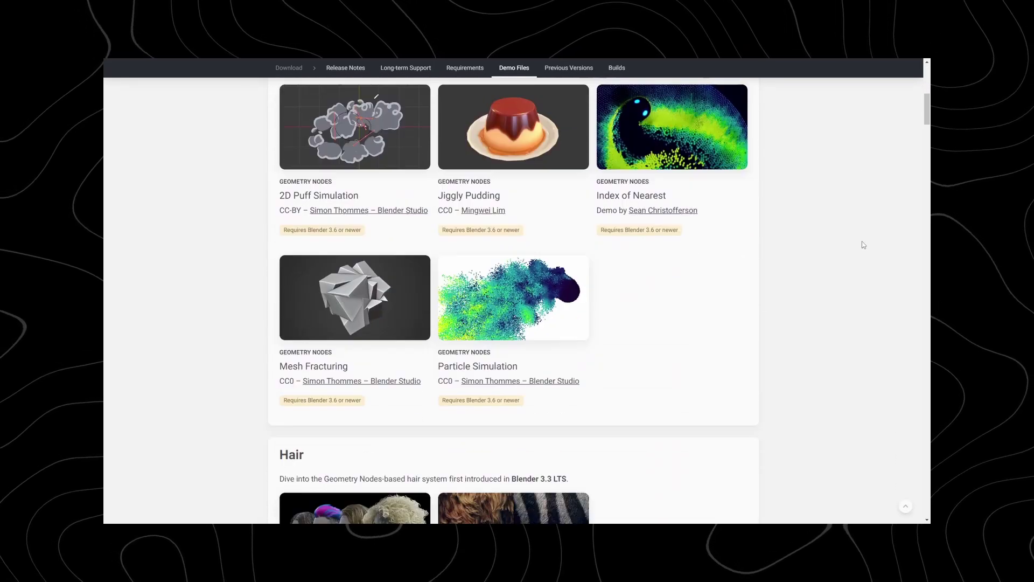
scroll(863, 245, down, 10)
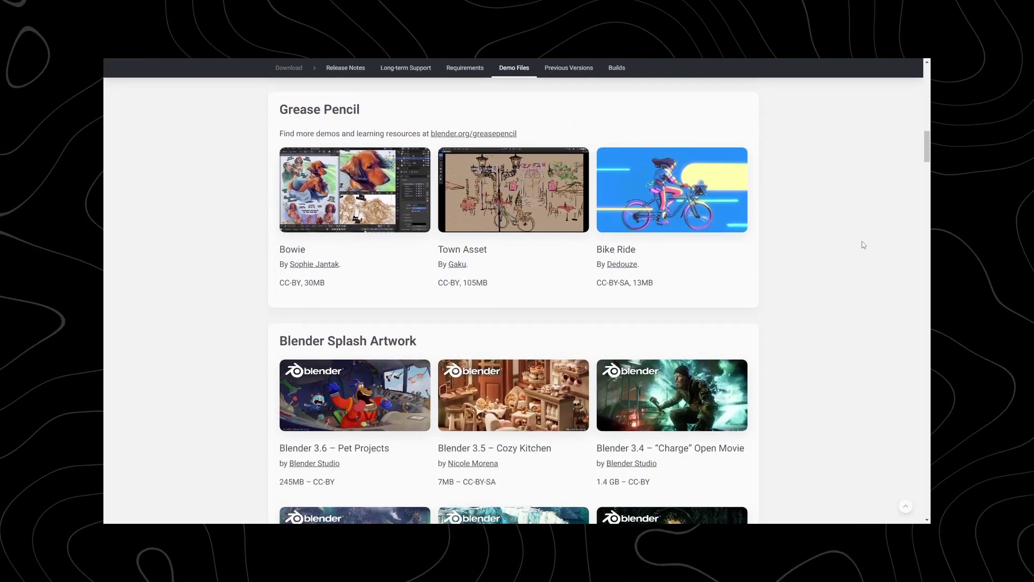